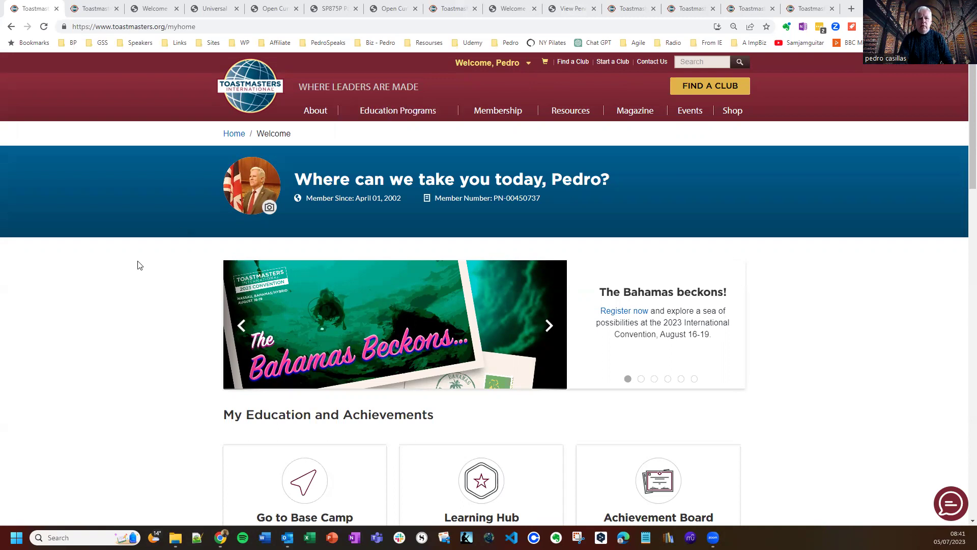
# Scroll to Go to Base Camp and bring up its club-selection page
pyautogui.scroll(-4, 137, 264)
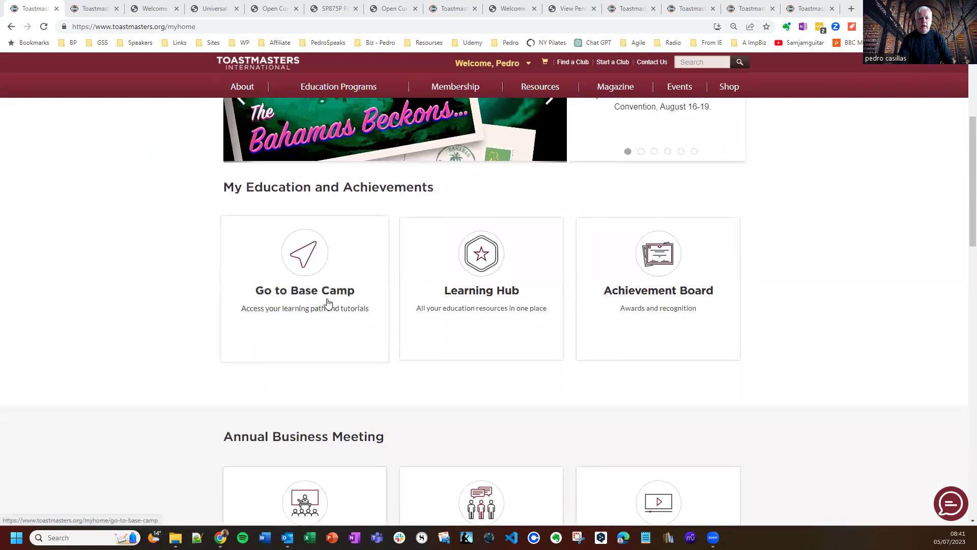
pyautogui.click(85, 10)
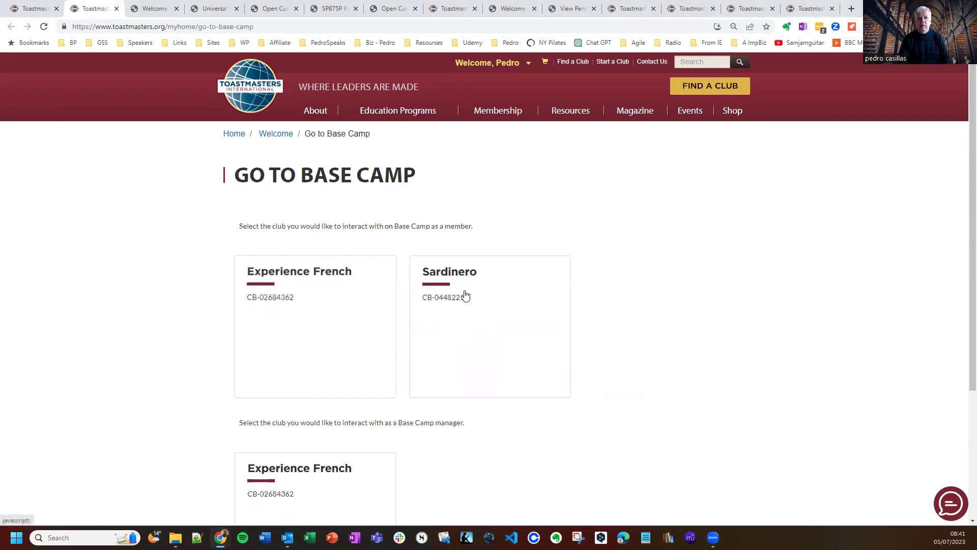
pyautogui.scroll(-3, 142, 198)
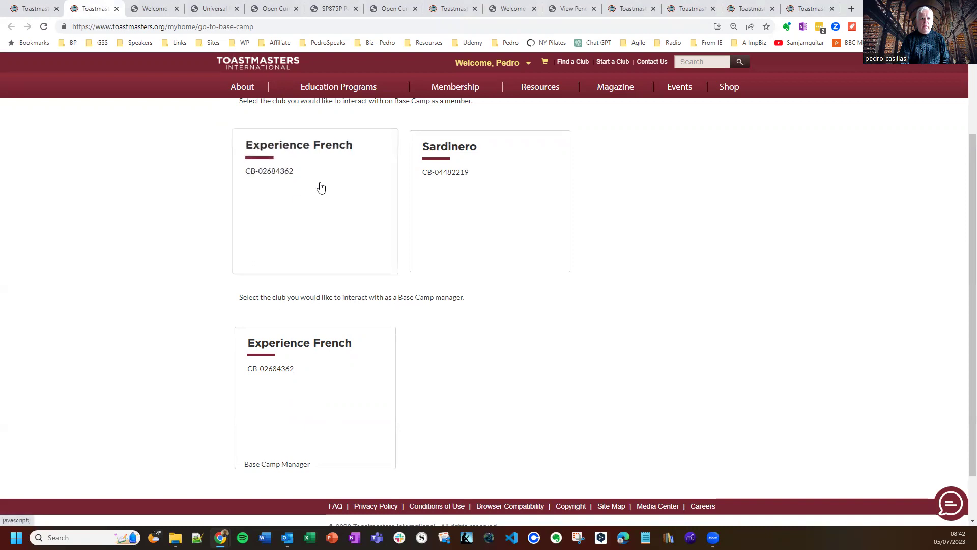
pyautogui.click(138, 9)
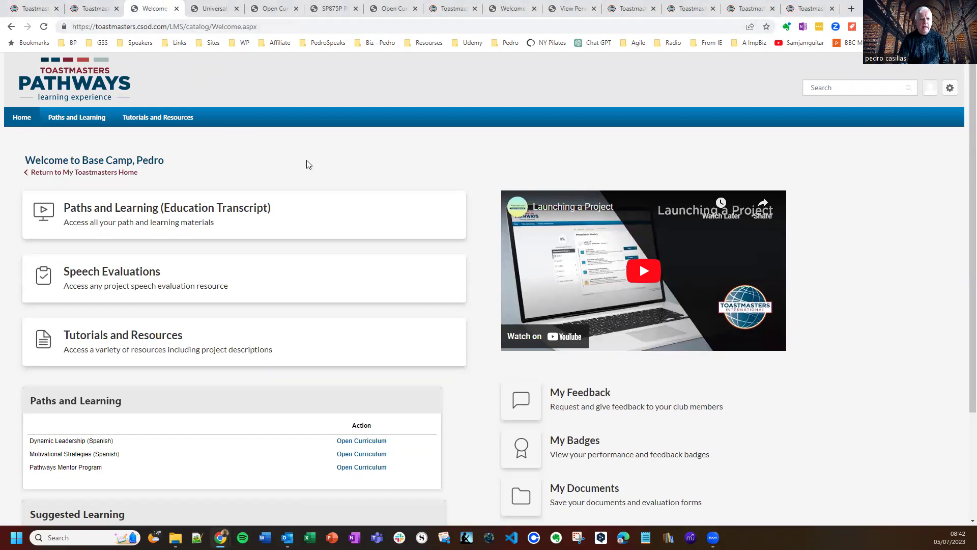
pyautogui.scroll(-3, 306, 165)
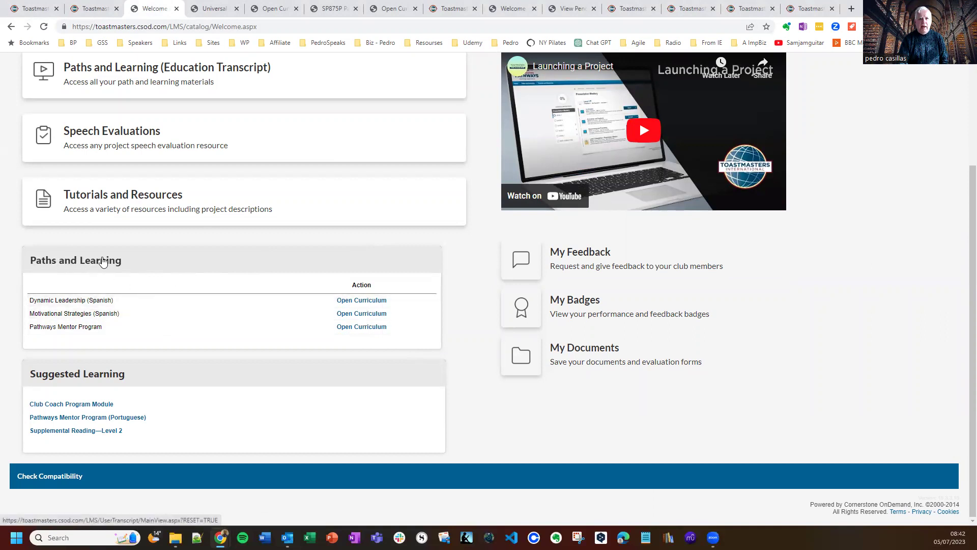
# From Paths and Learning, open Visionary Communication (Spanish) to see its 92% progress
pyautogui.click(217, 14)
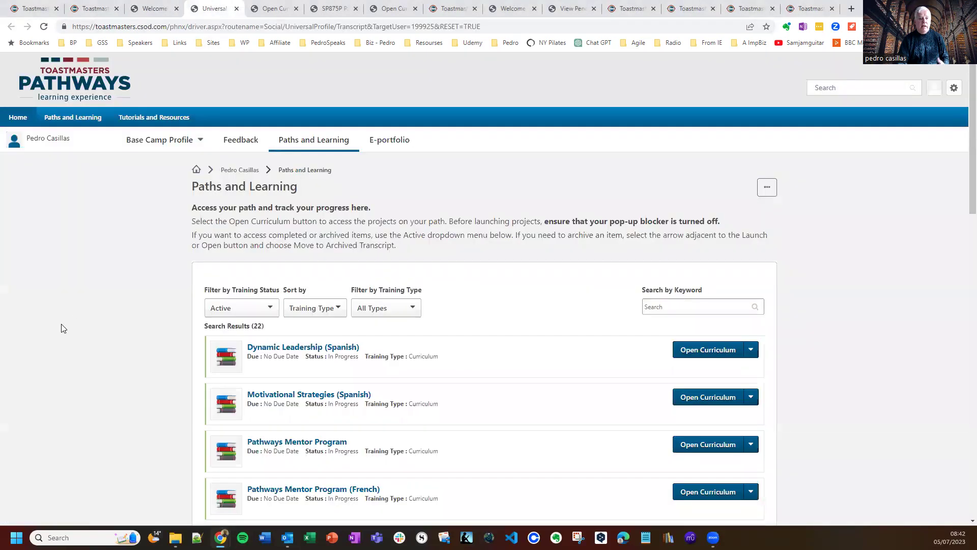
pyautogui.scroll(-2, 60, 326)
pyautogui.scroll(-2, 60, 327)
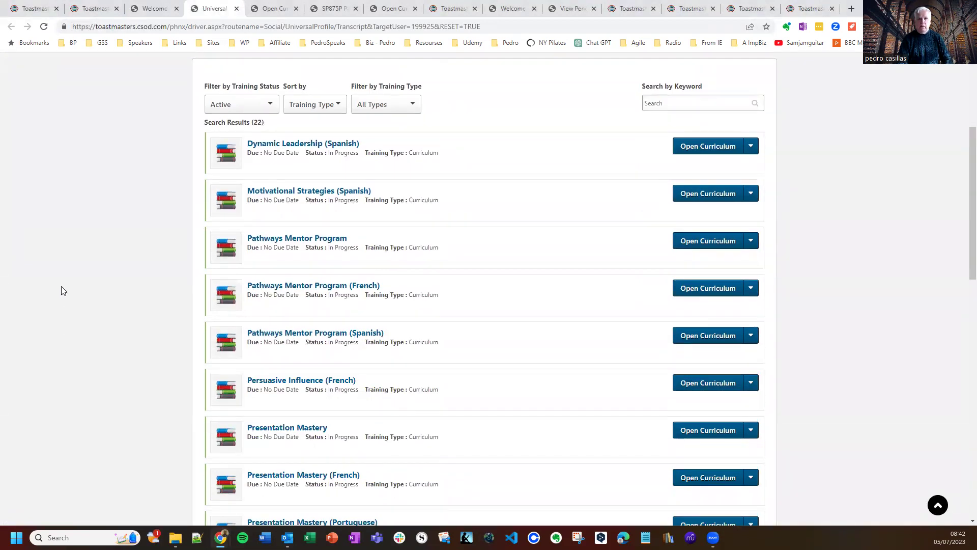
pyautogui.scroll(-2, 64, 291)
pyautogui.scroll(6, 62, 288)
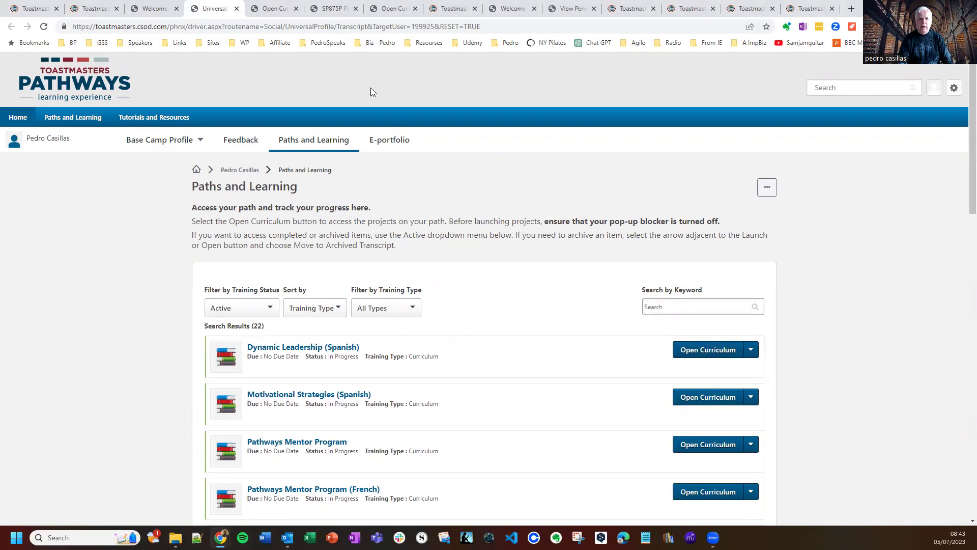
pyautogui.click(270, 9)
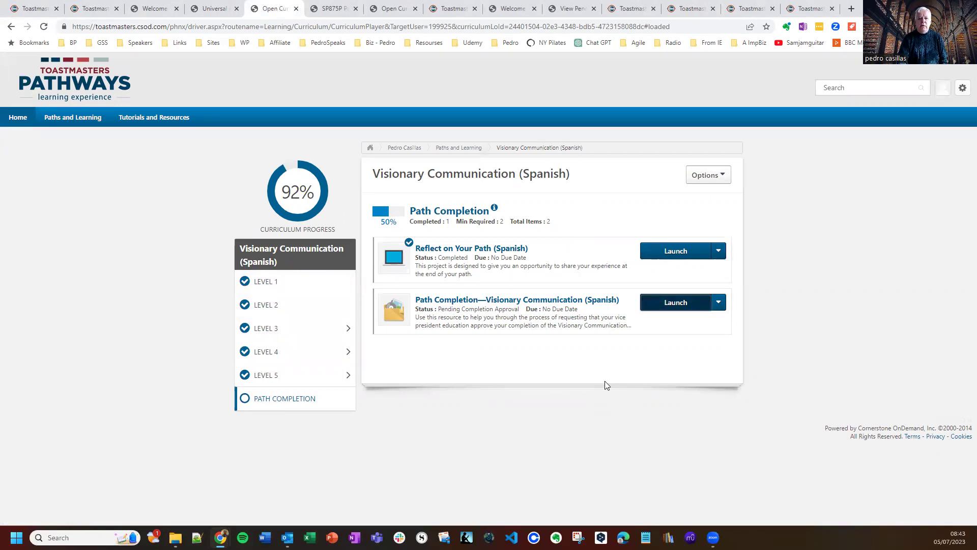
# Open the SP875P Path Completion PDF and read down to step 6, View Certificate
pyautogui.click(685, 304)
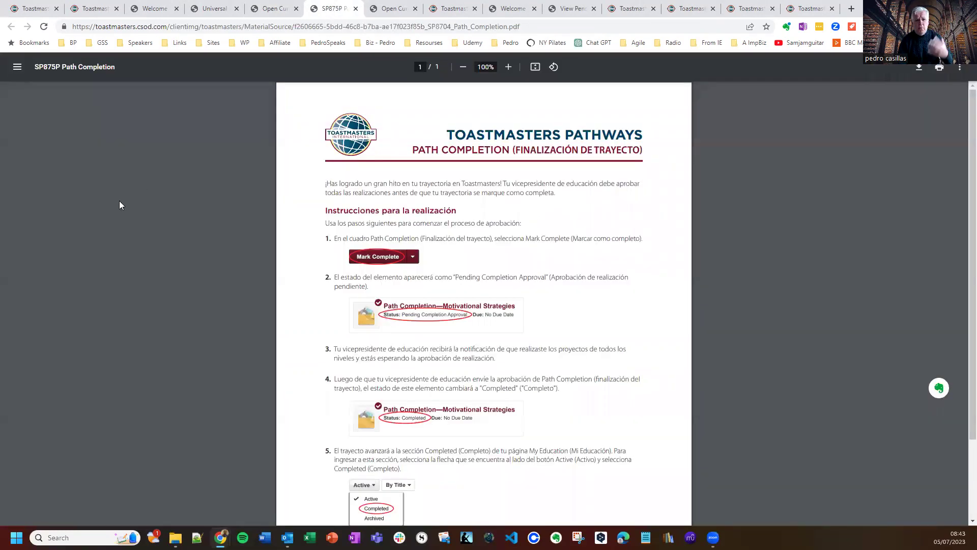
pyautogui.scroll(-1, 119, 201)
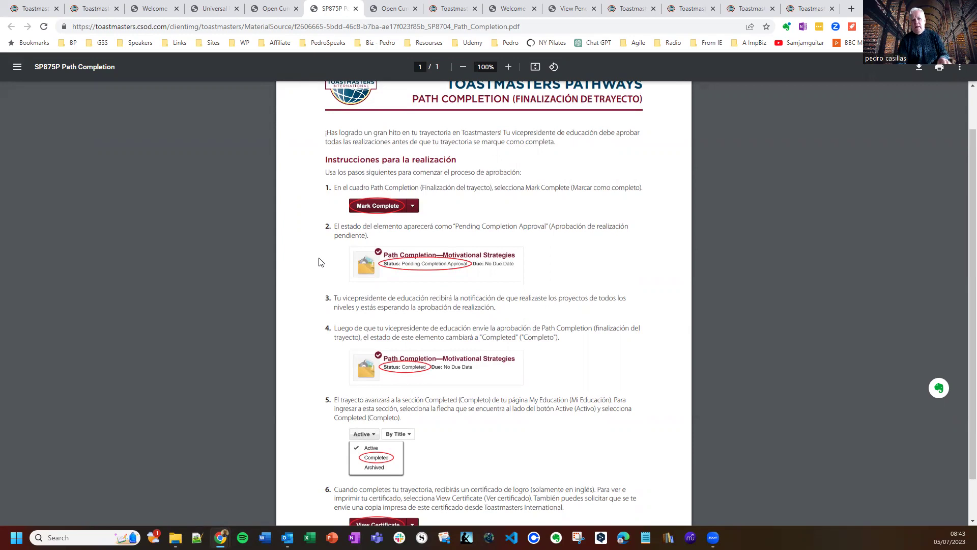
pyautogui.scroll(-1, 320, 262)
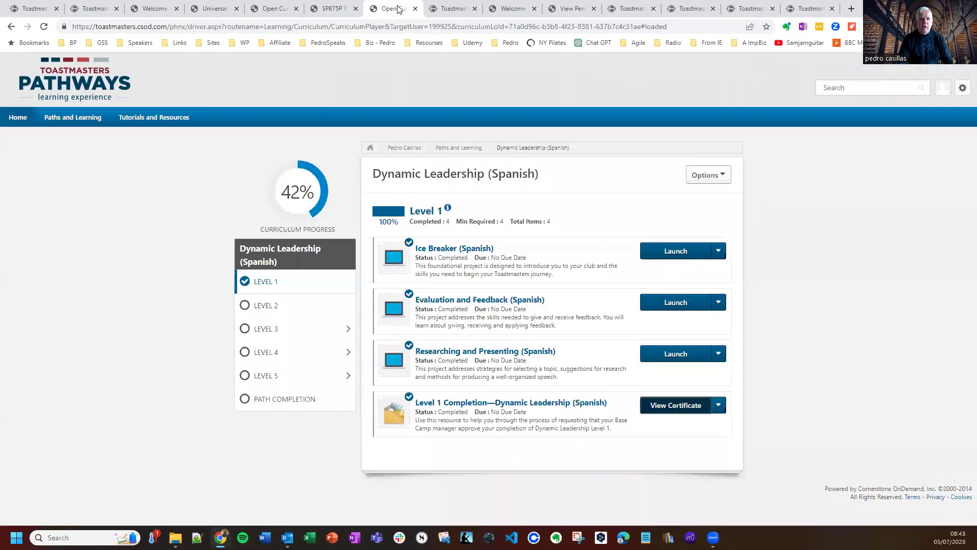
# Show the Dynamic Leadership (Spanish) Level 1 certificate, then return to Go to Base Camp
pyautogui.click(400, 6)
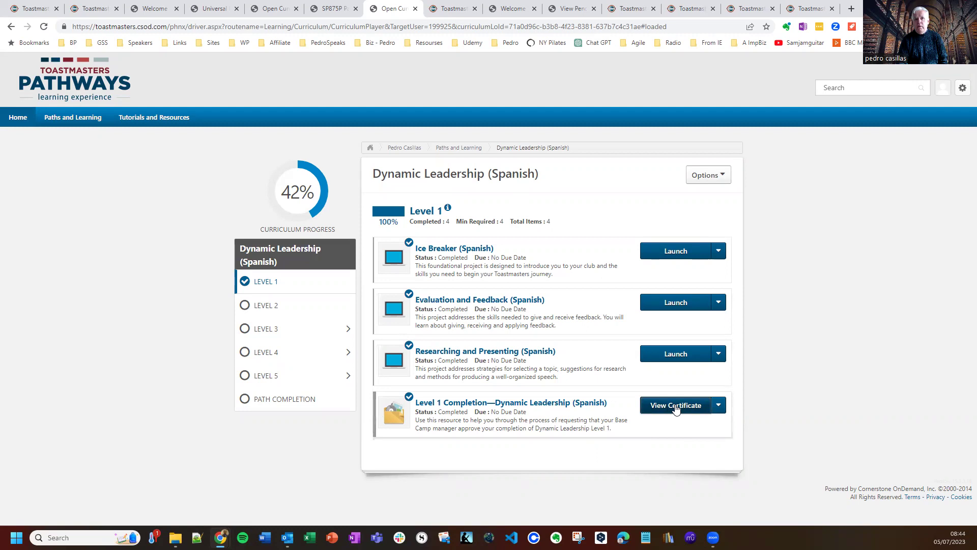
pyautogui.click(691, 412)
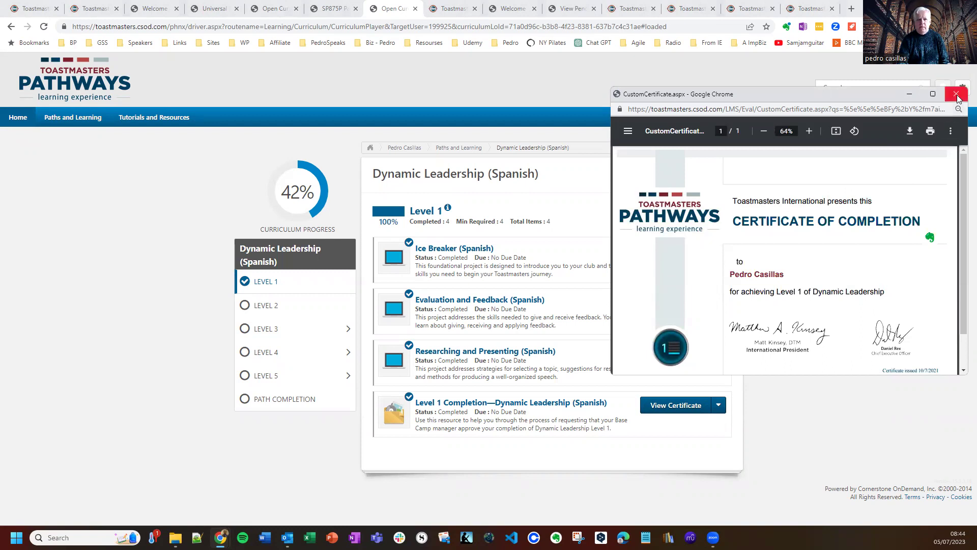
pyautogui.click(458, 15)
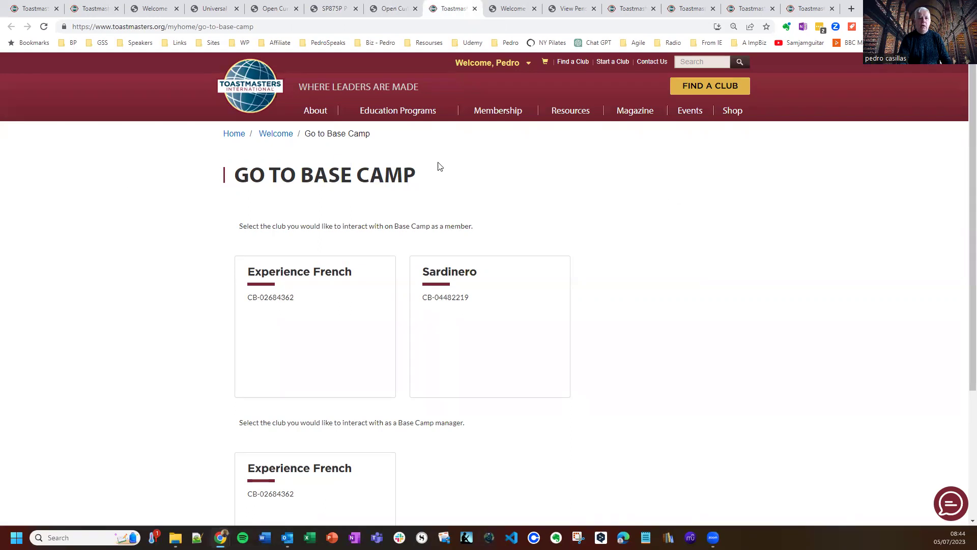
# Scroll down and choose the Experience French card under Base Camp Manager
pyautogui.scroll(-2, 158, 214)
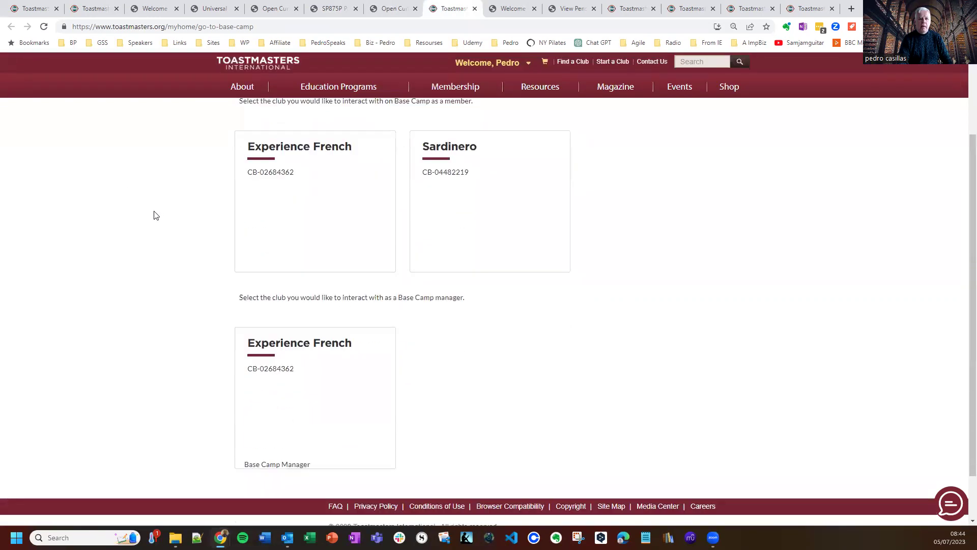
pyautogui.scroll(-2, 159, 214)
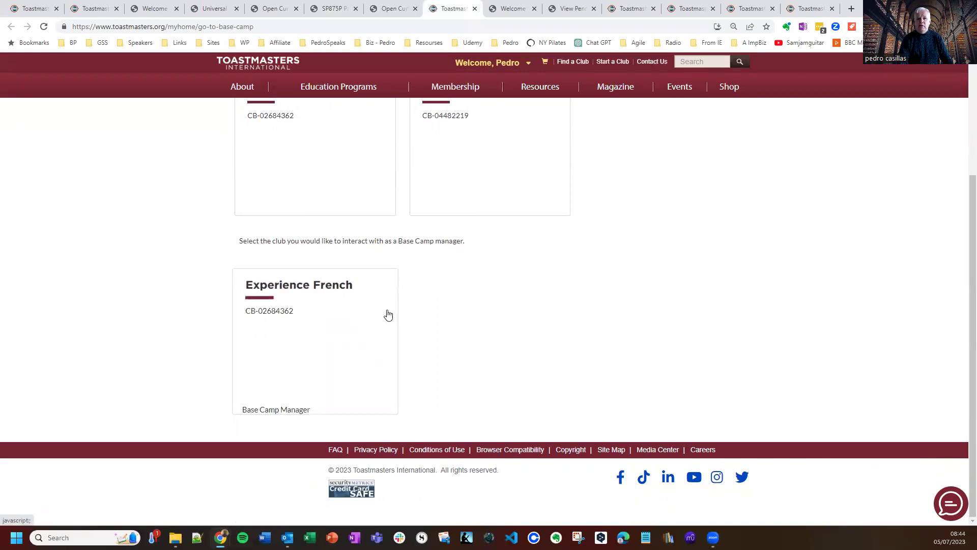
pyautogui.click(349, 315)
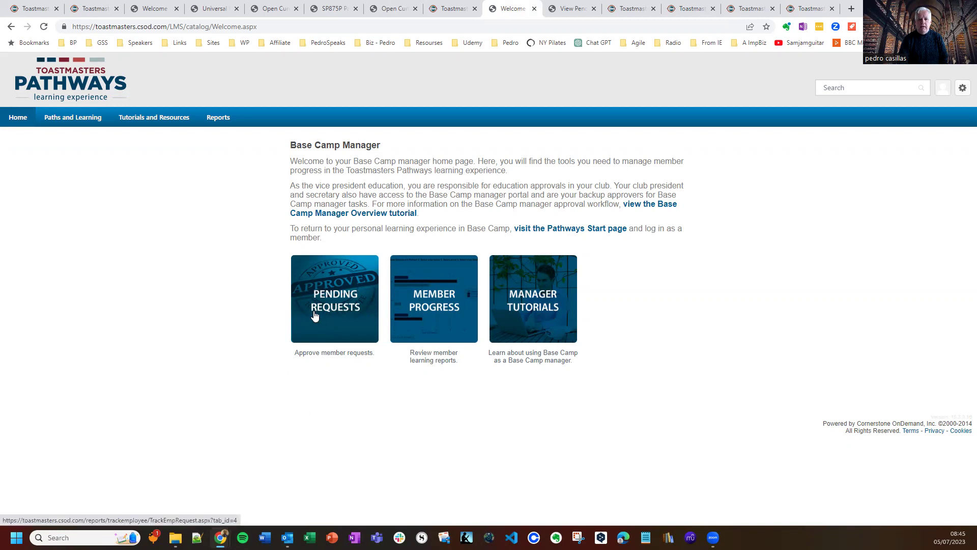
# Show the Training Pending Approval list with the Visionary Communication (Spanish) completion request
pyautogui.click(564, 14)
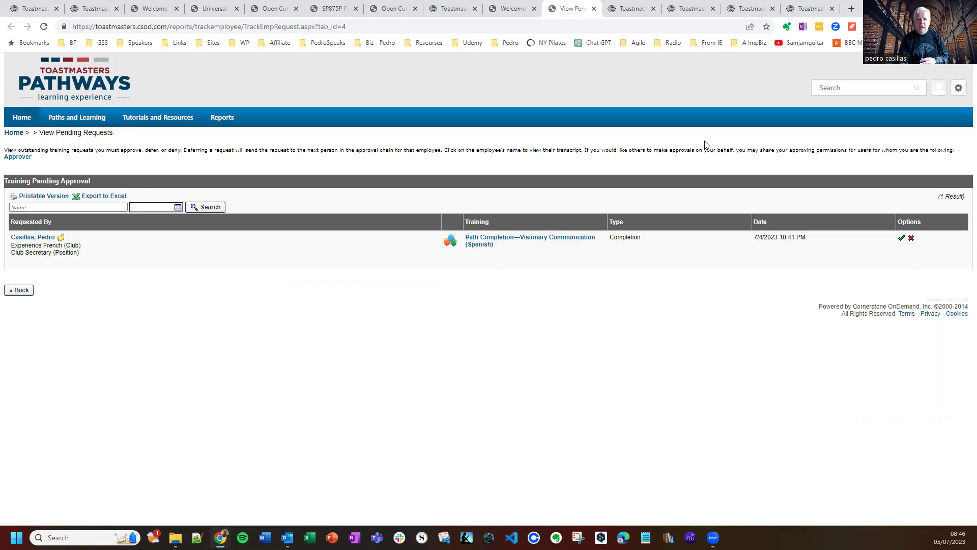
# Go from the member home page via Leadership Central into Club Central for Sardinero
pyautogui.click(631, 9)
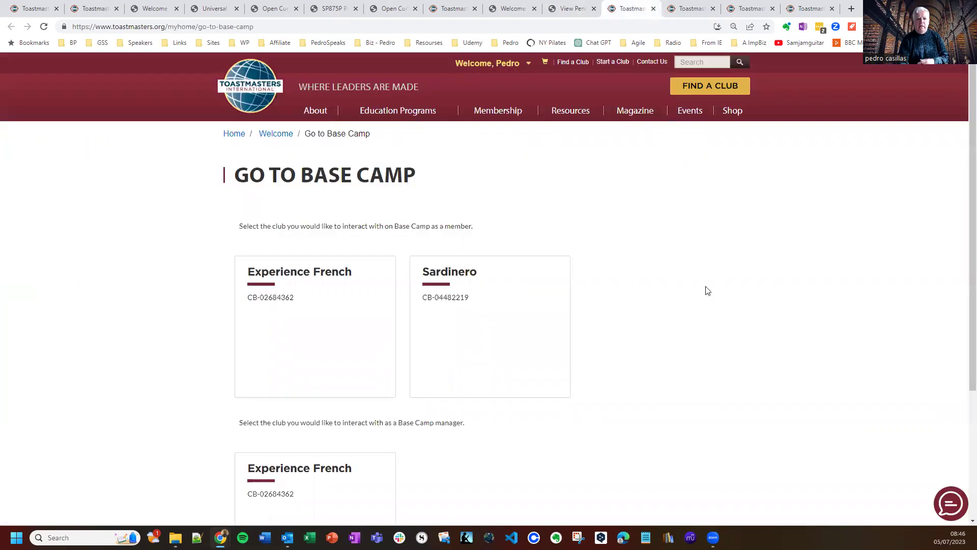
pyautogui.click(270, 134)
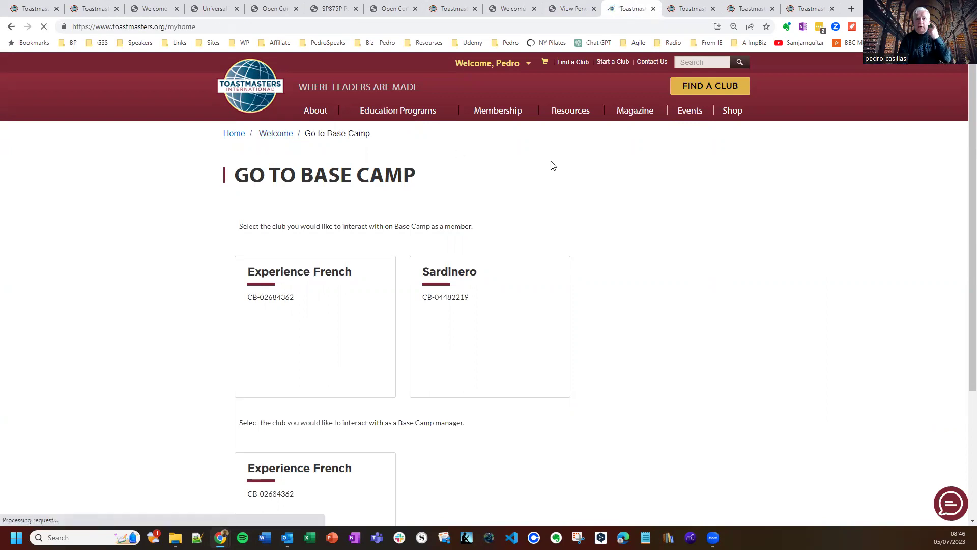
pyautogui.scroll(-7, 122, 273)
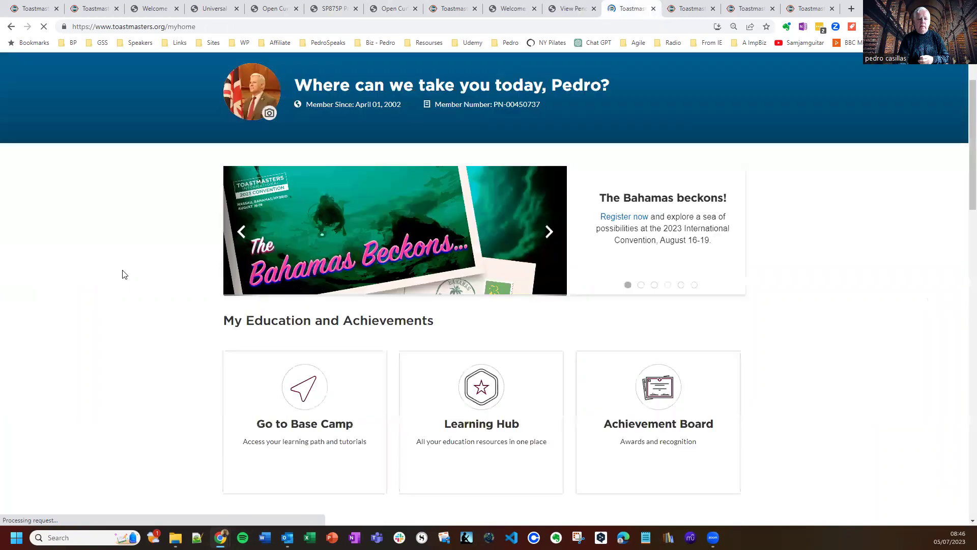
pyautogui.scroll(-5, 123, 273)
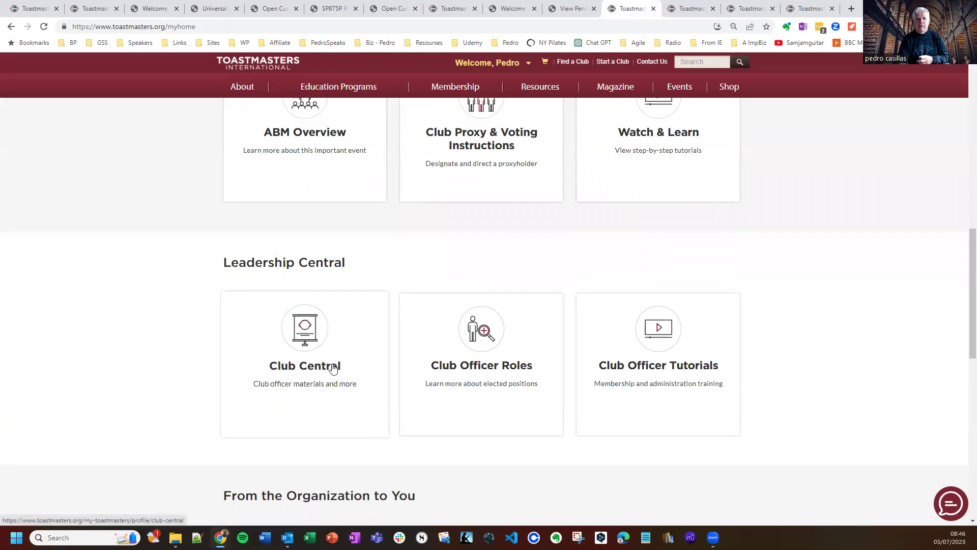
pyautogui.click(684, 9)
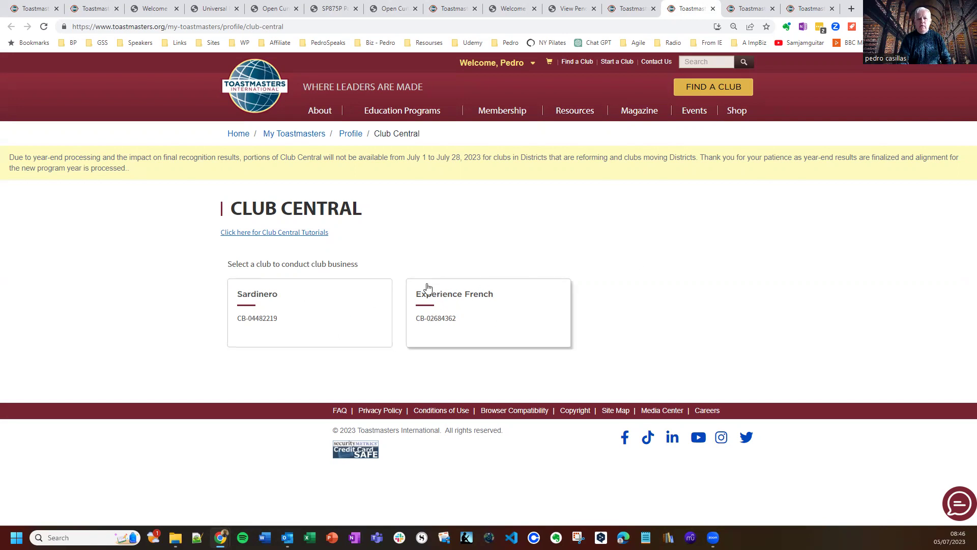
pyautogui.click(746, 10)
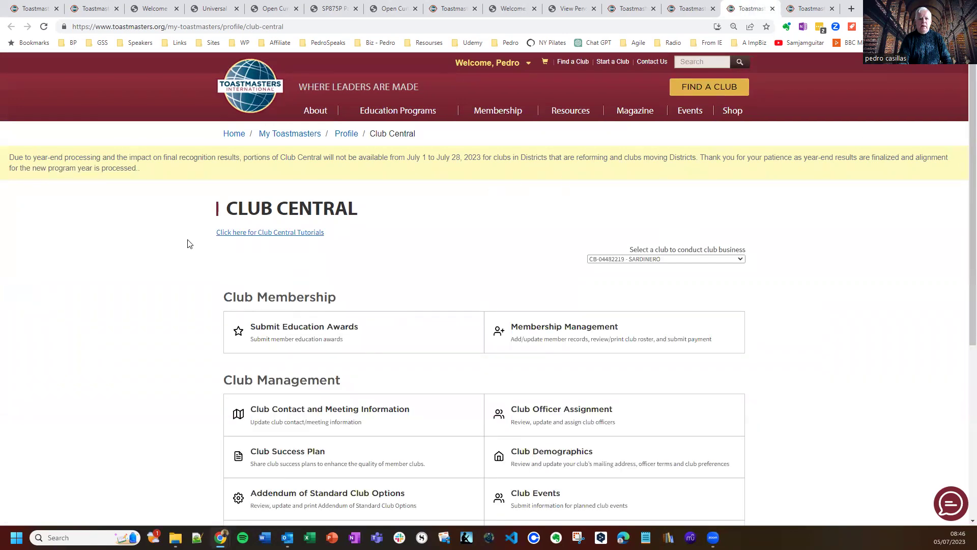
pyautogui.scroll(-3, 184, 244)
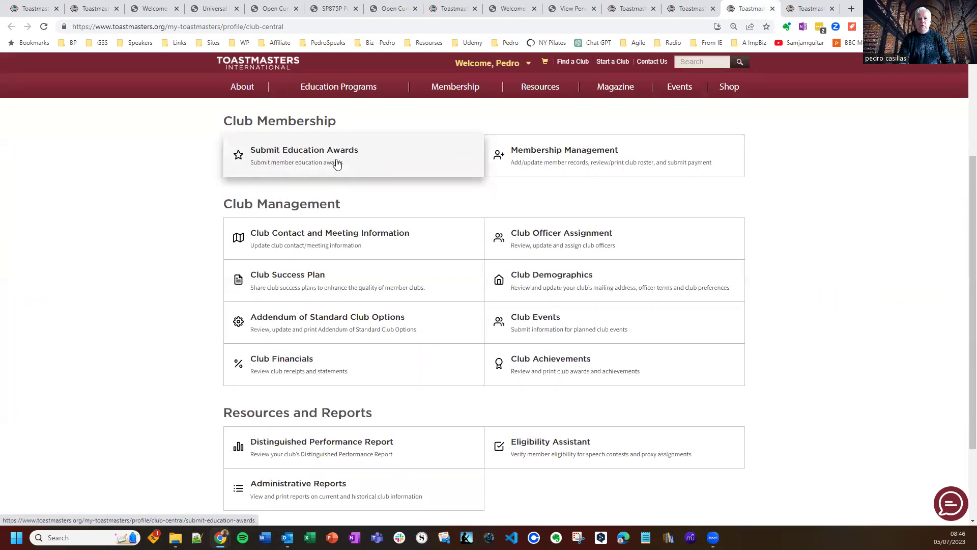
# Open Submit Education Awards, keeping the member and Online Engaging Humor, Level 3 (English)
pyautogui.click(814, 9)
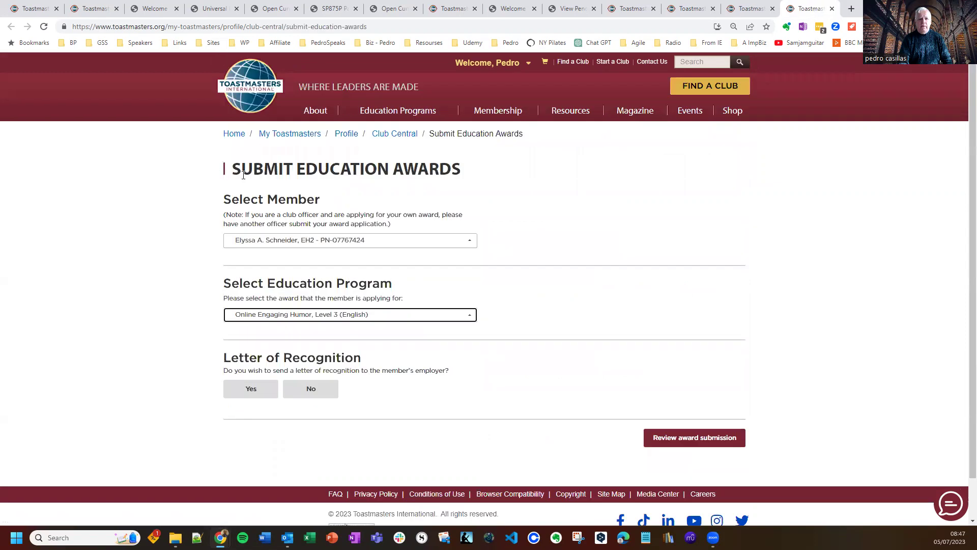
pyautogui.click(471, 241)
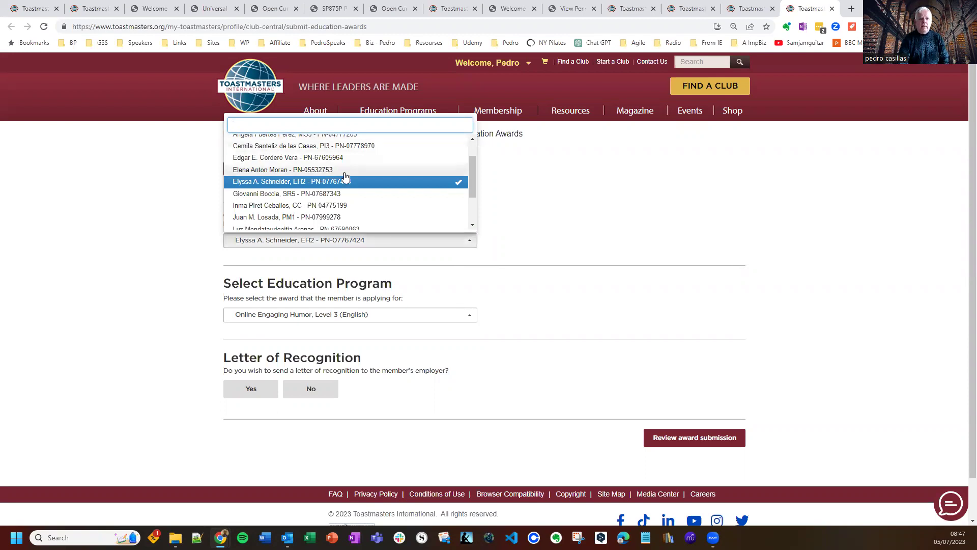
pyautogui.click(633, 212)
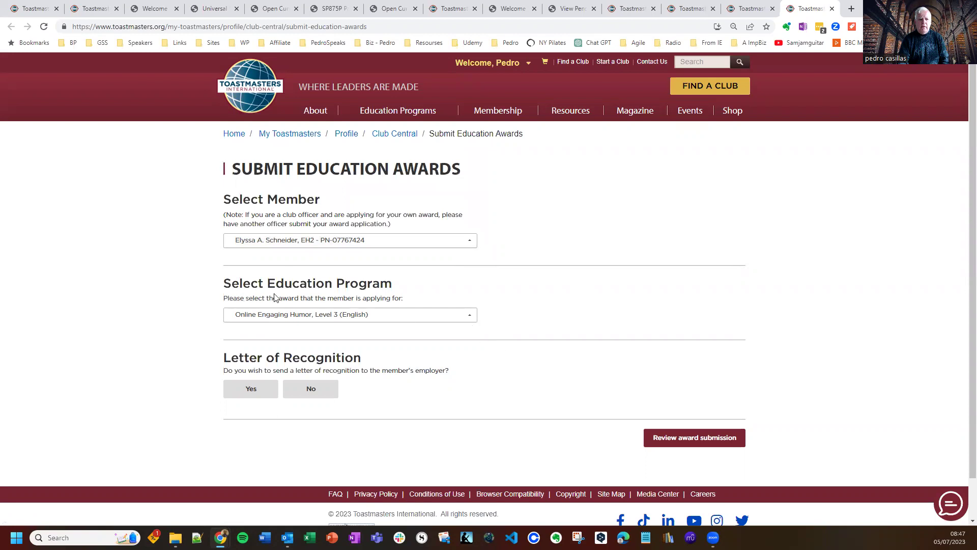
pyautogui.click(470, 316)
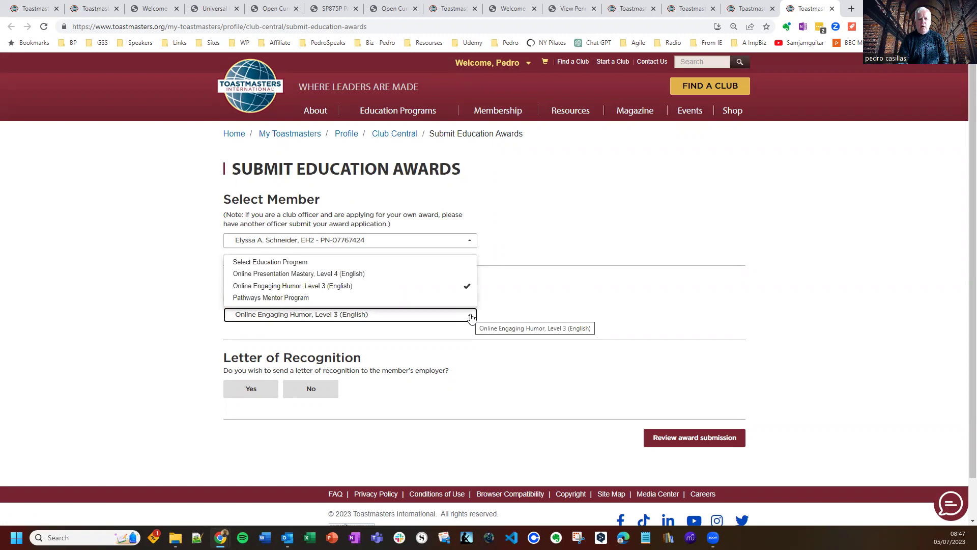
pyautogui.click(524, 303)
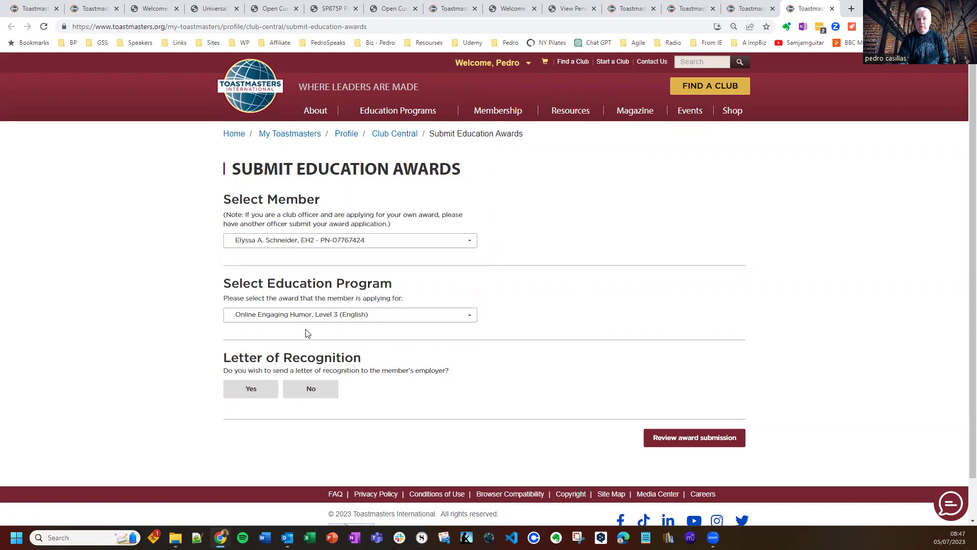
# Toggle the employer Letter of Recognition buttons and clear that choice
pyautogui.click(251, 392)
pyautogui.click(319, 392)
pyautogui.click(381, 399)
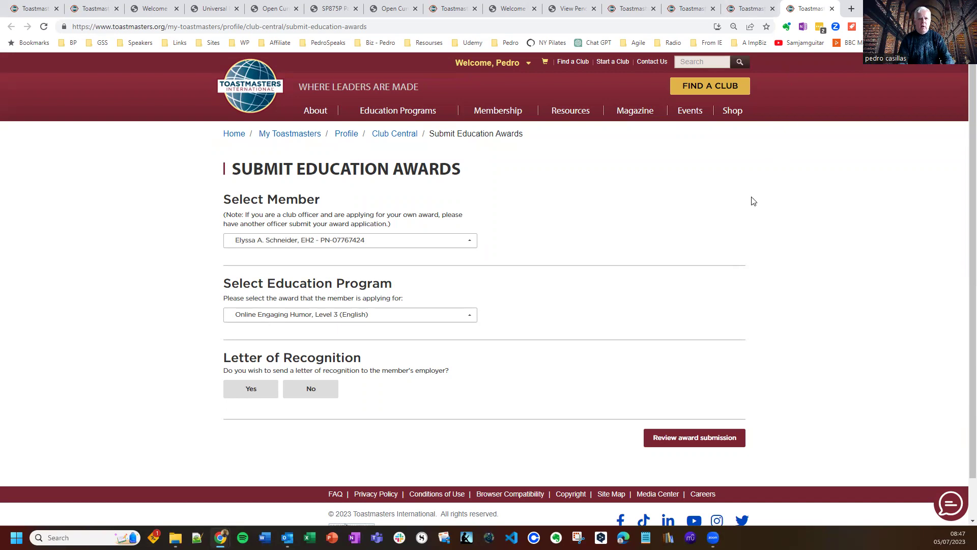
# In a new tab, type 'da' and load the suggested ClubReport club status dashboard
pyautogui.click(852, 8)
pyautogui.write('da')
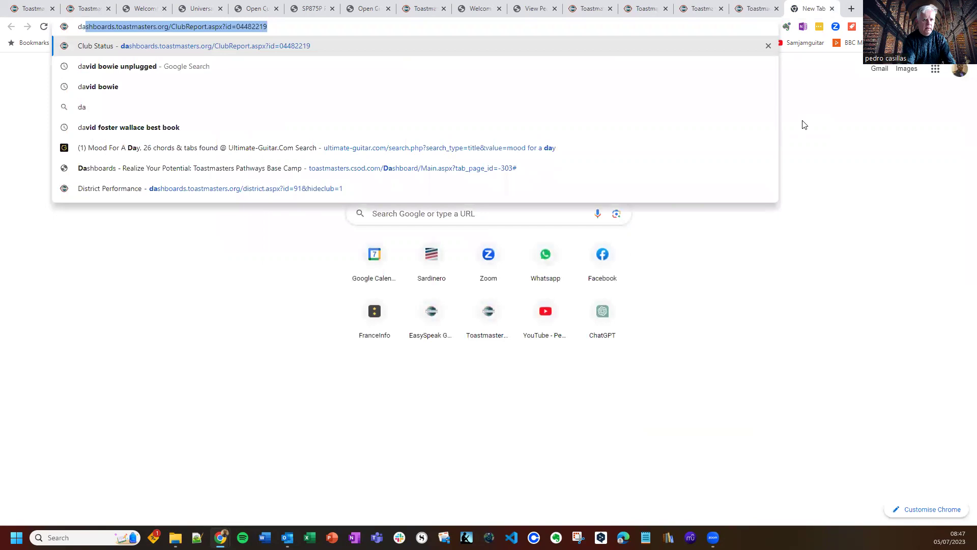
pyautogui.press('Return')
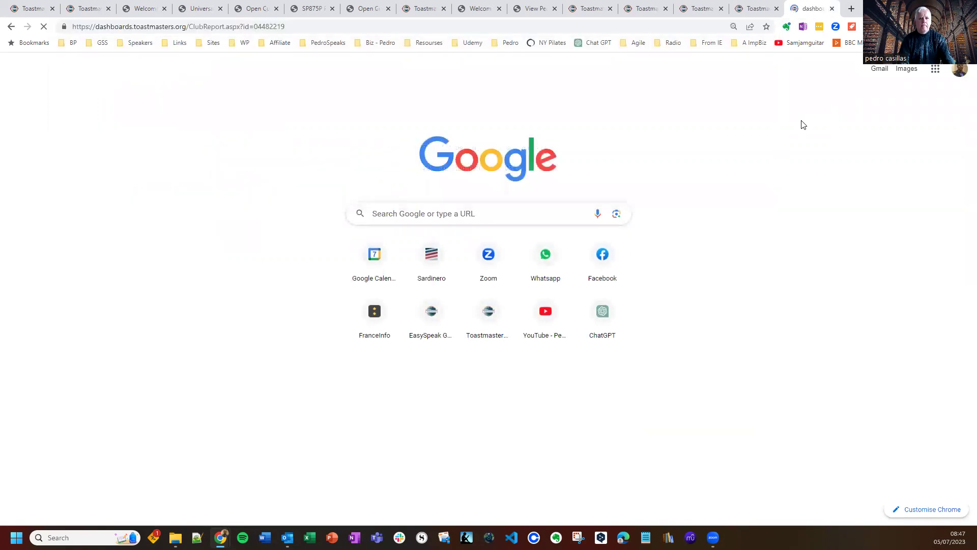